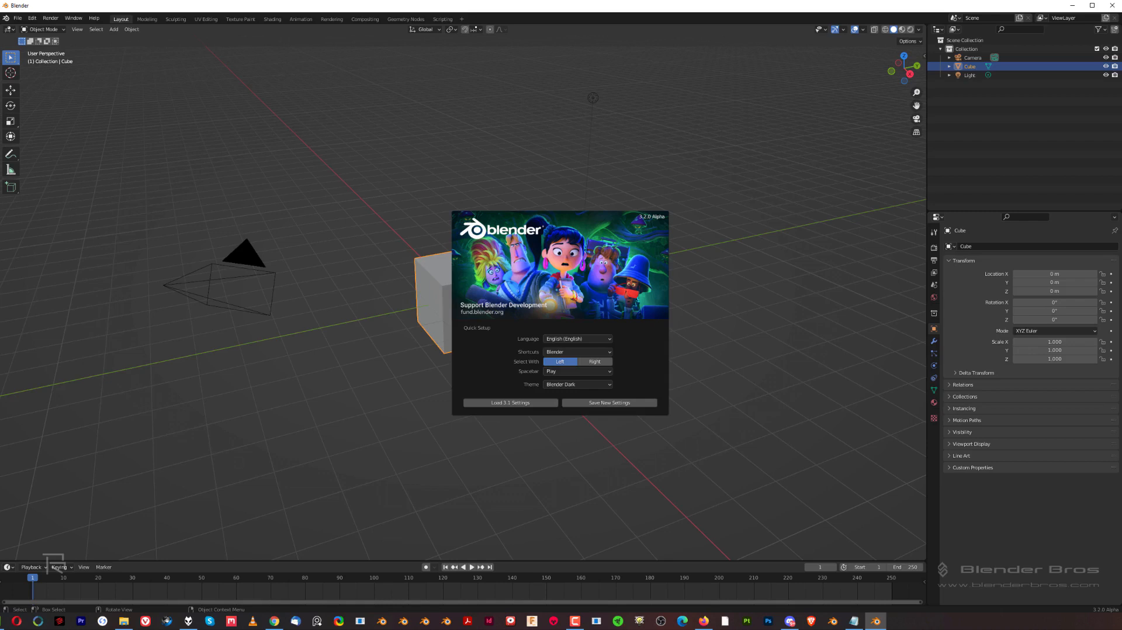
- Set the spacebar action to Search in Quick Setup, save the new settings and dismiss the splash screen
{"action": "left_click", "coordinate": [589, 372]}
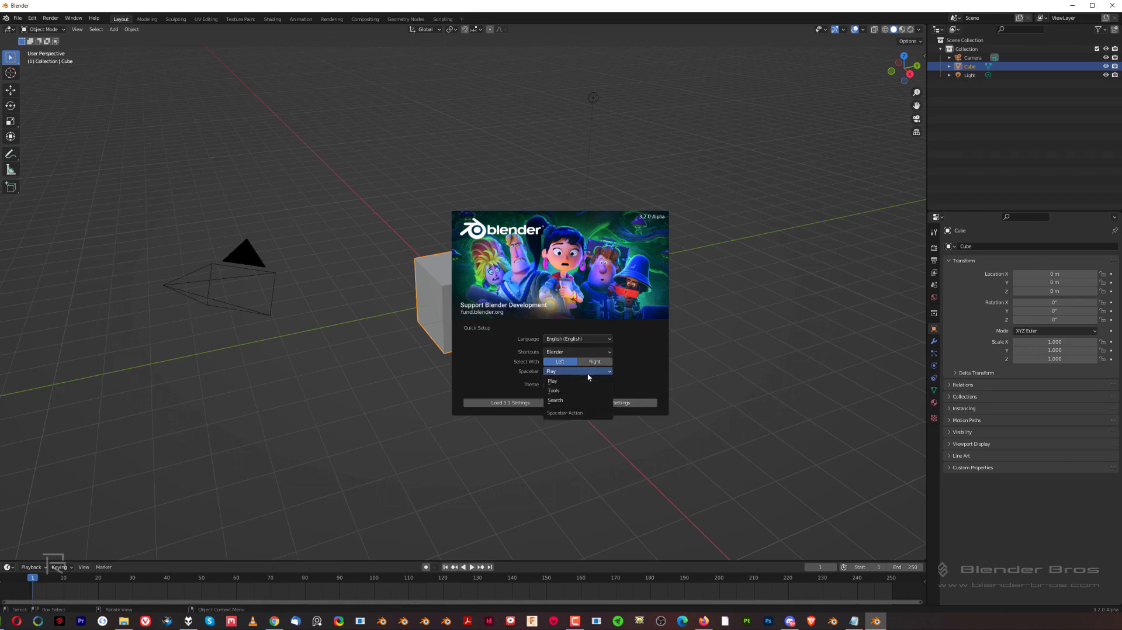
{"action": "left_click", "coordinate": [579, 400]}
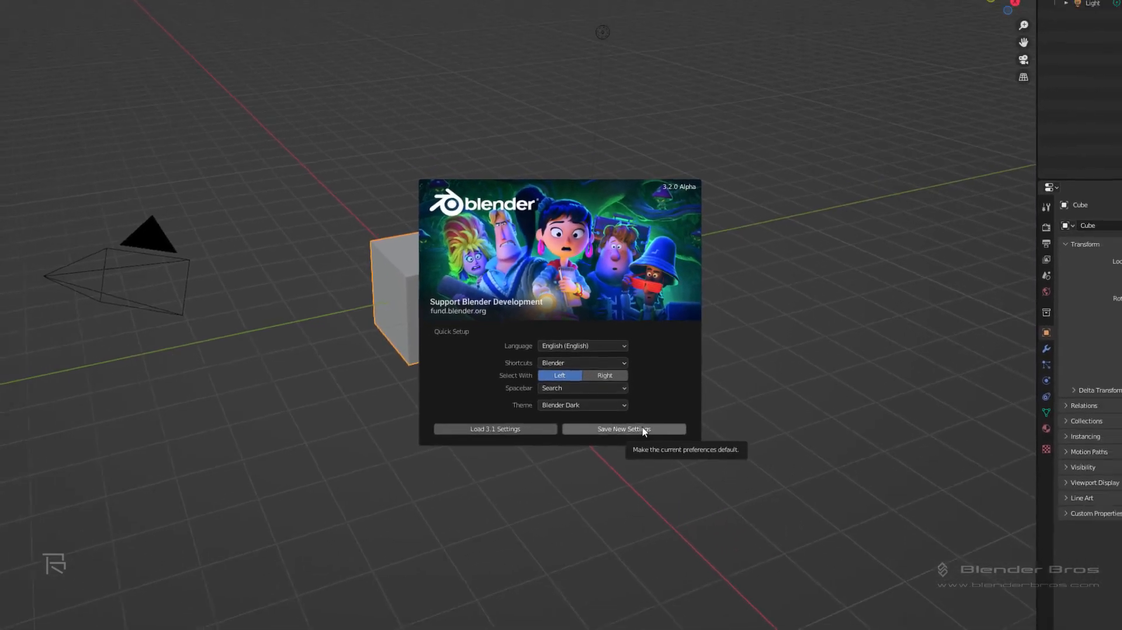
{"action": "left_click", "coordinate": [655, 446]}
{"action": "left_click", "coordinate": [624, 403]}
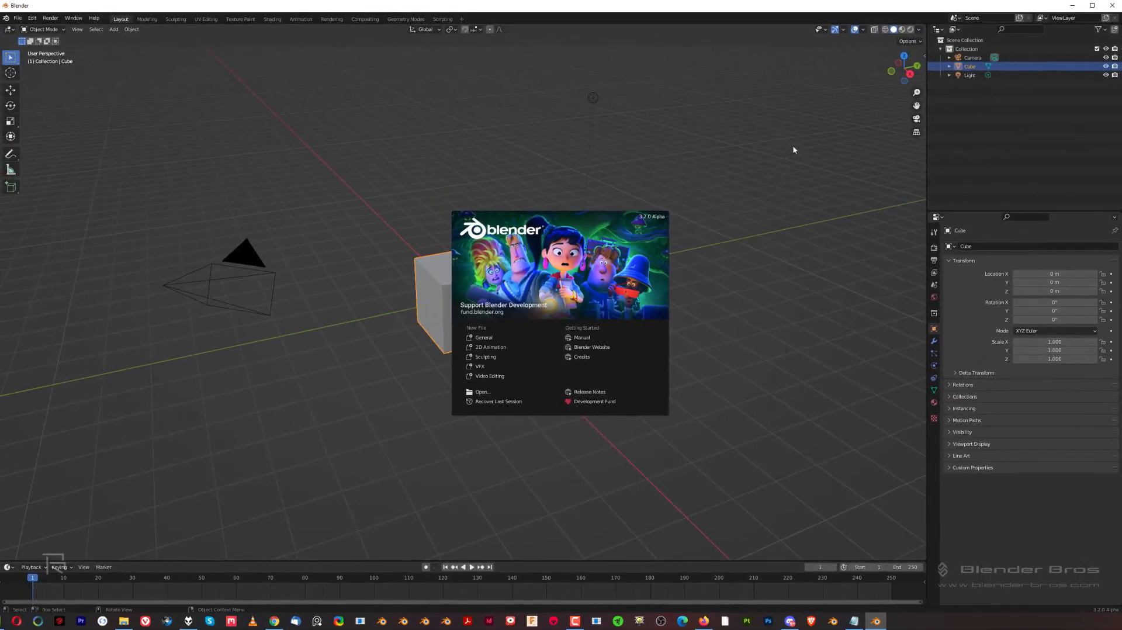
{"action": "left_click", "coordinate": [793, 149]}
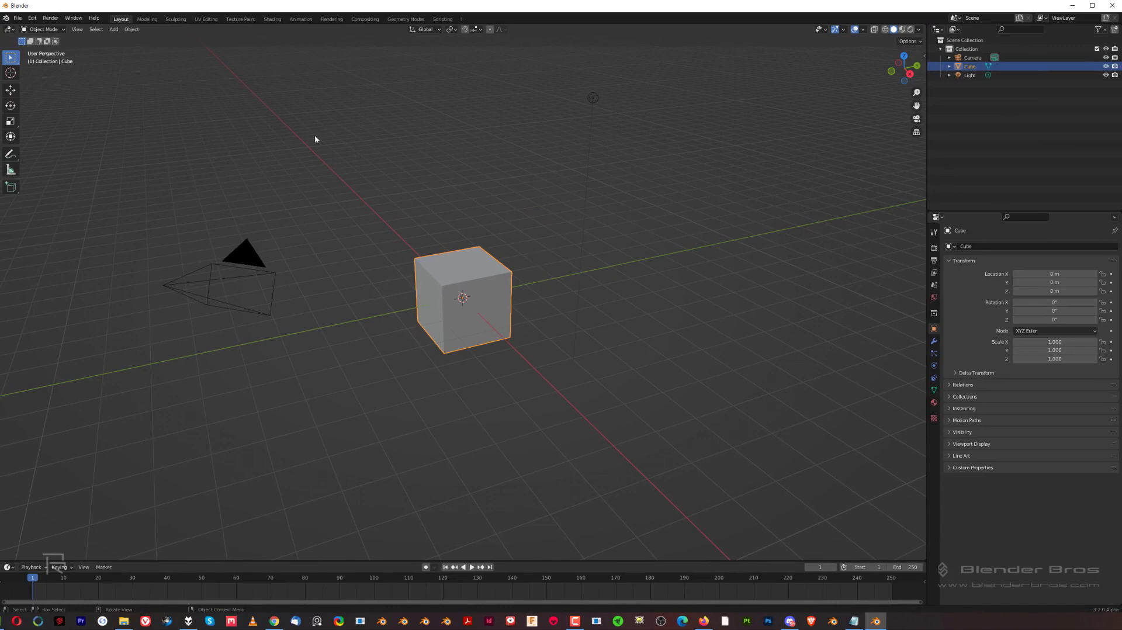
- Open the Preferences and disable the Splash Screen in the interface display settings
{"action": "left_click", "coordinate": [32, 20]}
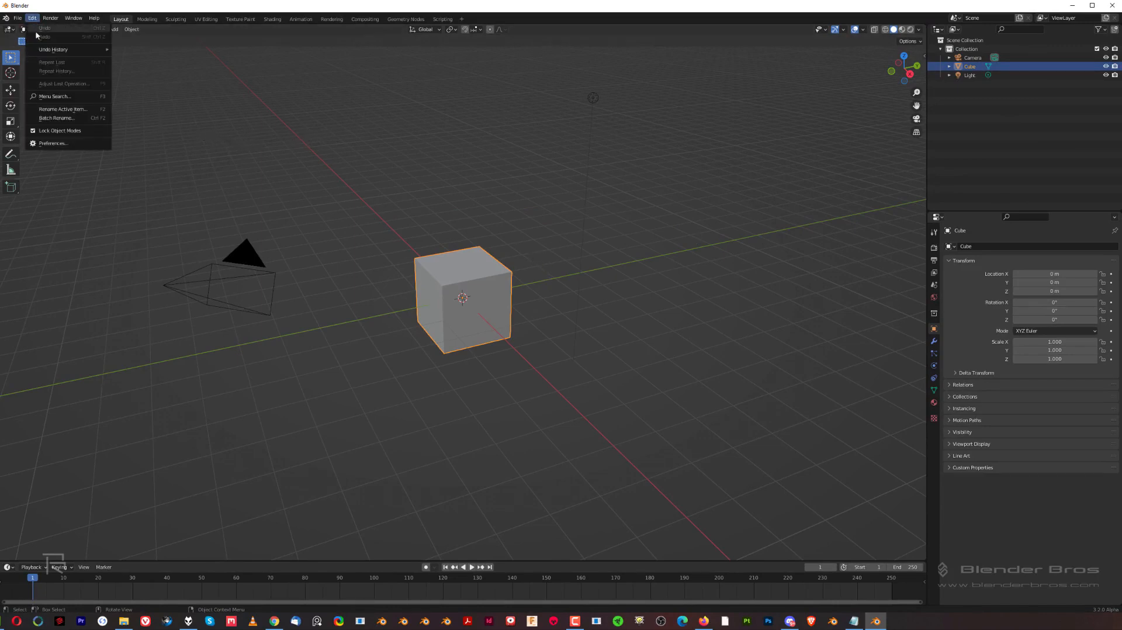
{"action": "left_click", "coordinate": [75, 142]}
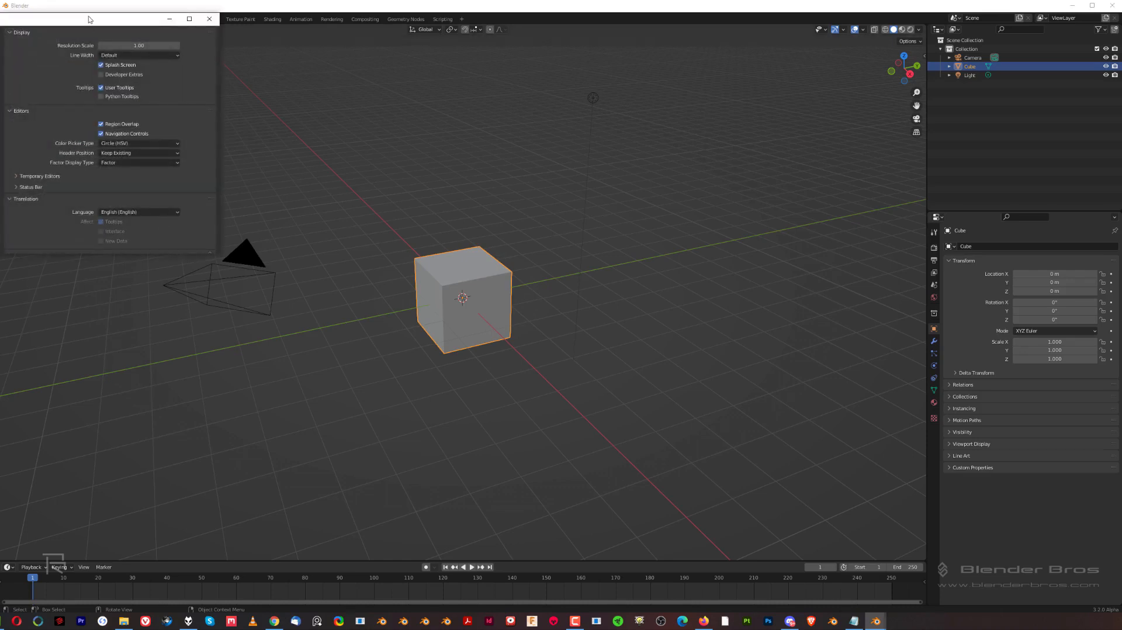
{"action": "left_click_drag", "start_coordinate": [91, 18], "coordinate": [482, 81]}
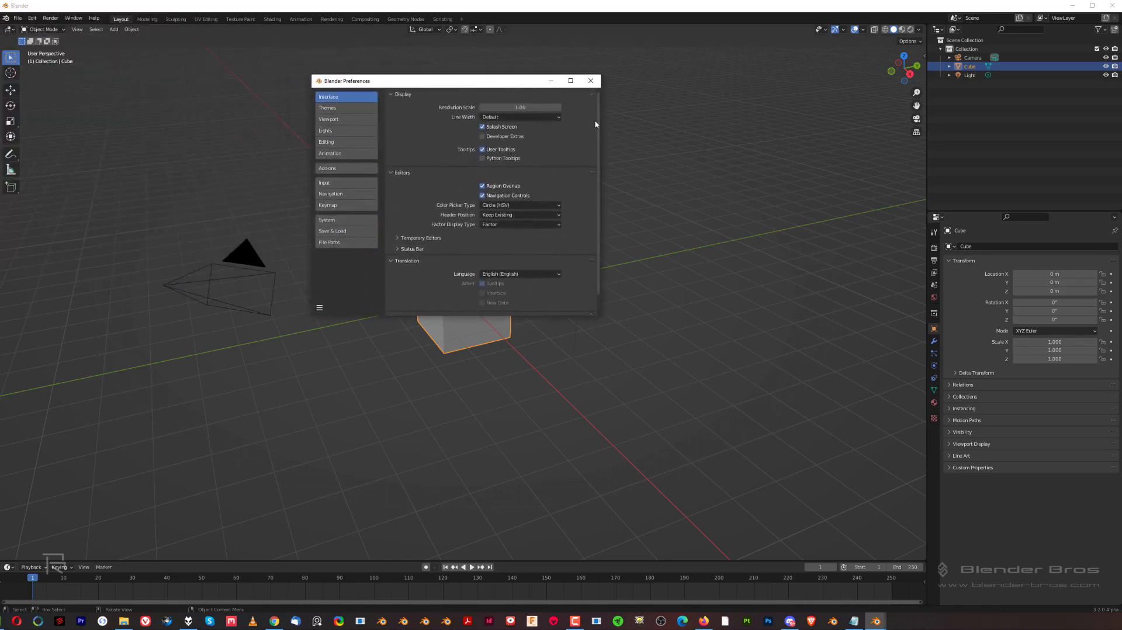
{"action": "left_click", "coordinate": [491, 128]}
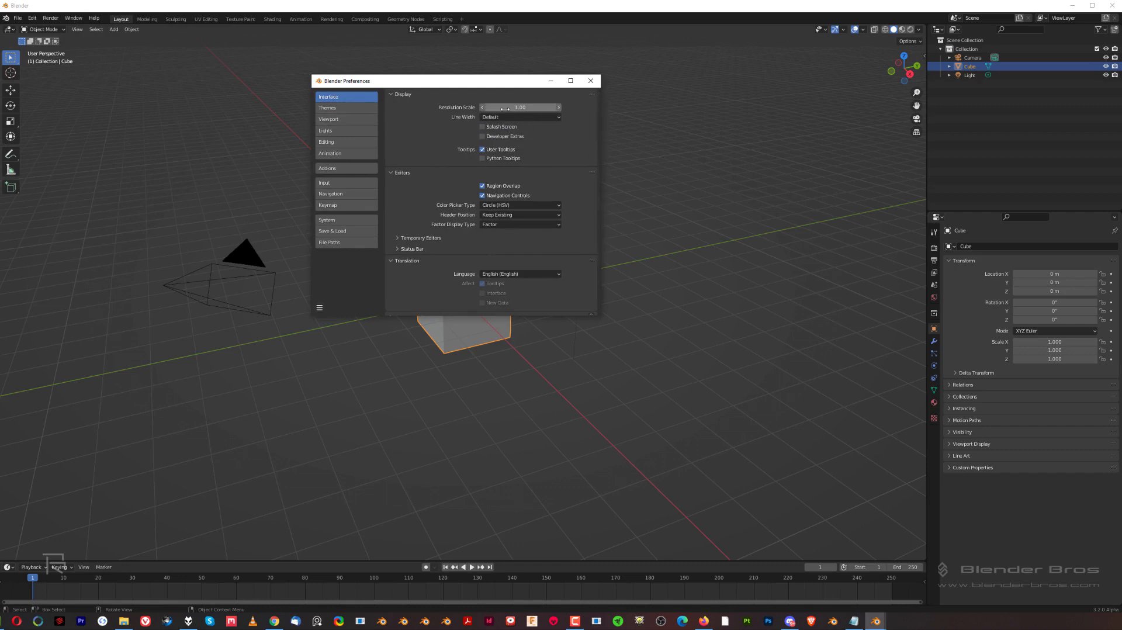
- Set the interface Resolution Scale to 1.4
{"action": "left_click", "coordinate": [508, 108]}
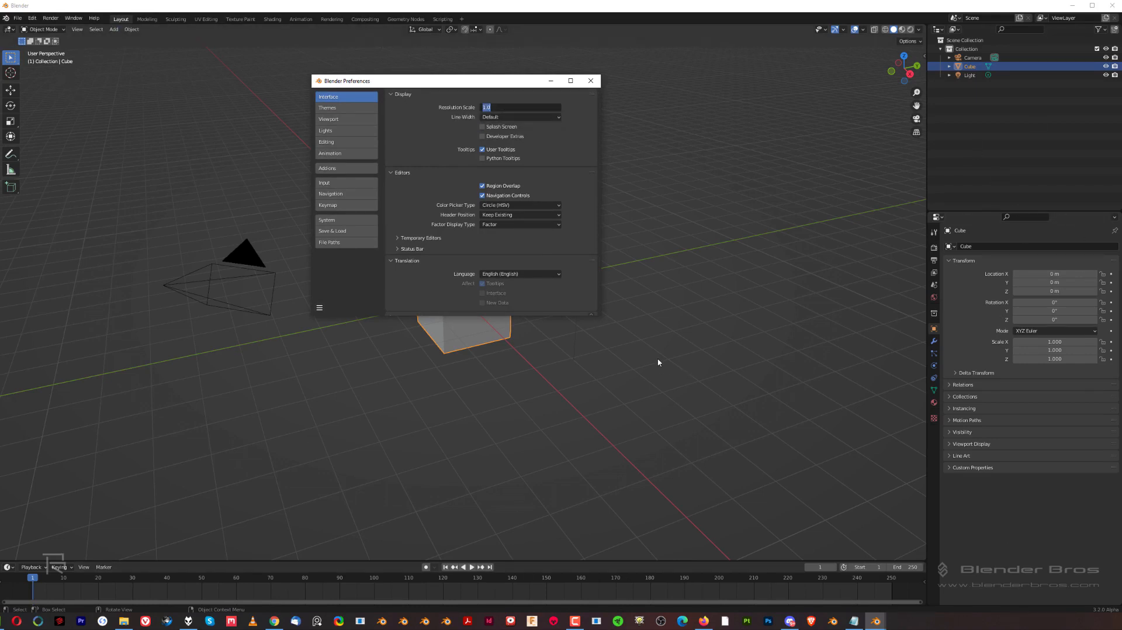
{"action": "type", "text": "1"}
{"action": "key", "text": "Return"}
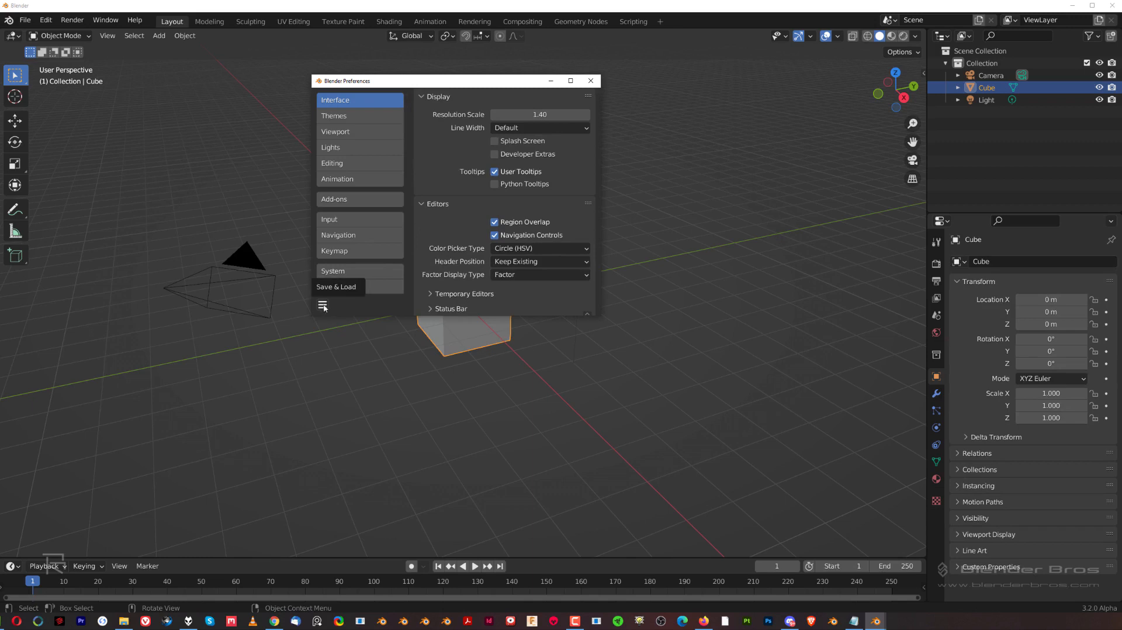
- Turn off Auto-Save Preferences and save the preferences manually
{"action": "left_click", "coordinate": [323, 305]}
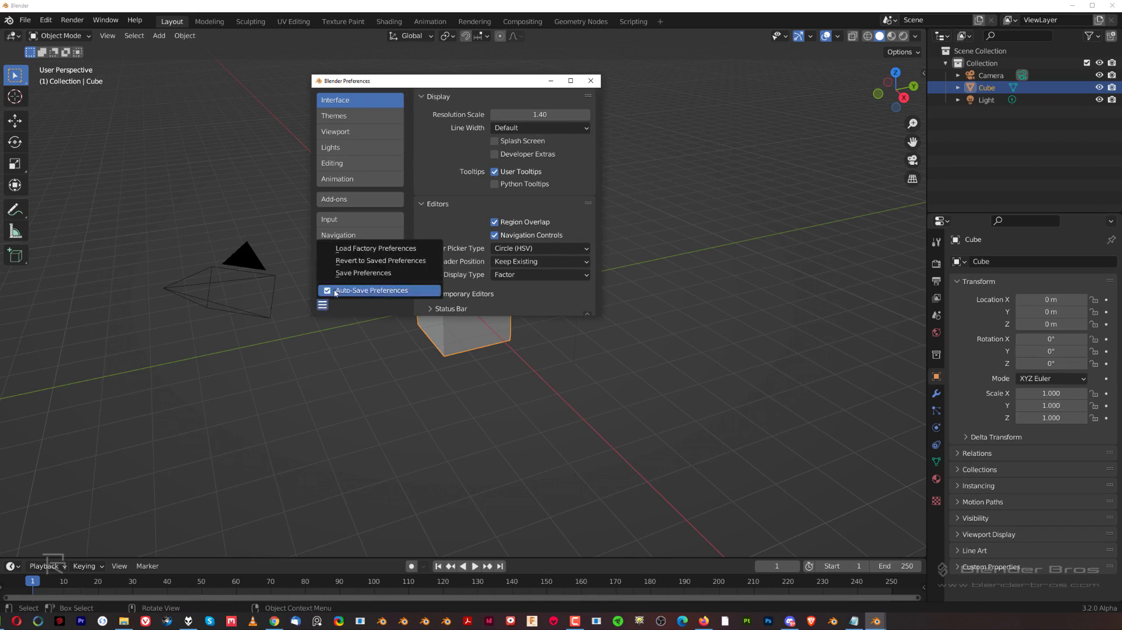
{"action": "left_click", "coordinate": [320, 308]}
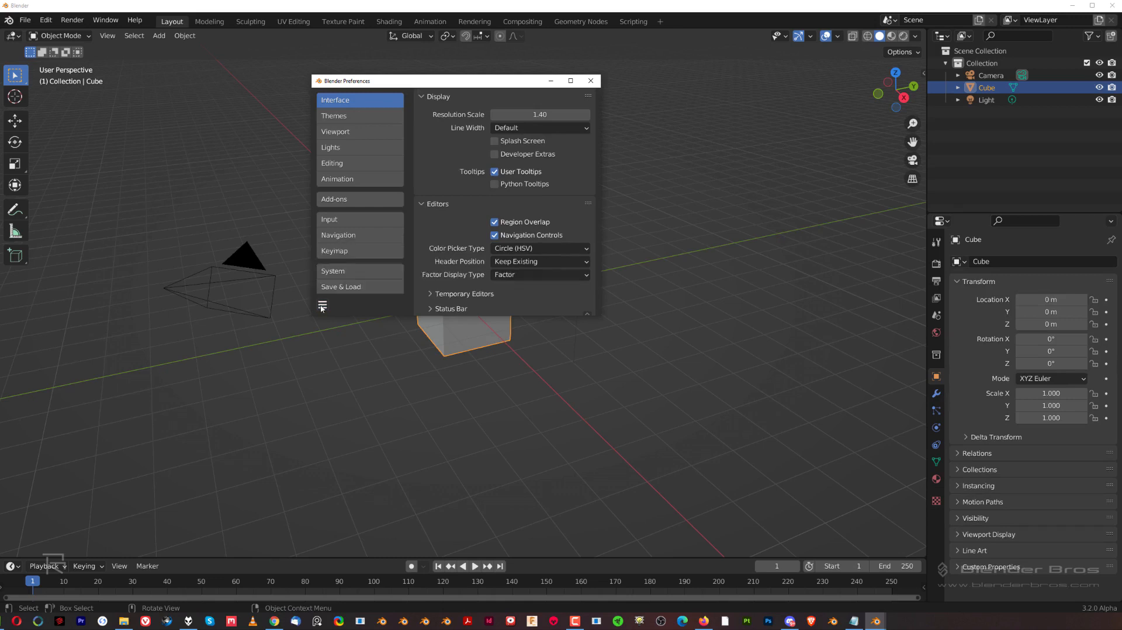
{"action": "left_click", "coordinate": [322, 308]}
{"action": "left_click", "coordinate": [329, 291]}
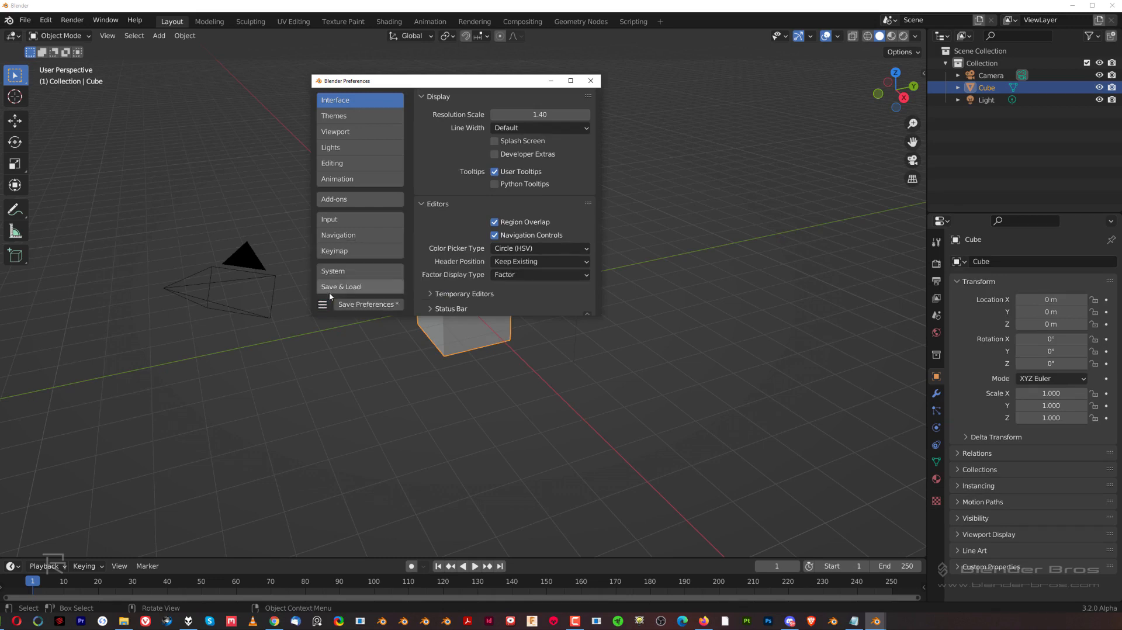
{"action": "left_click", "coordinate": [366, 305]}
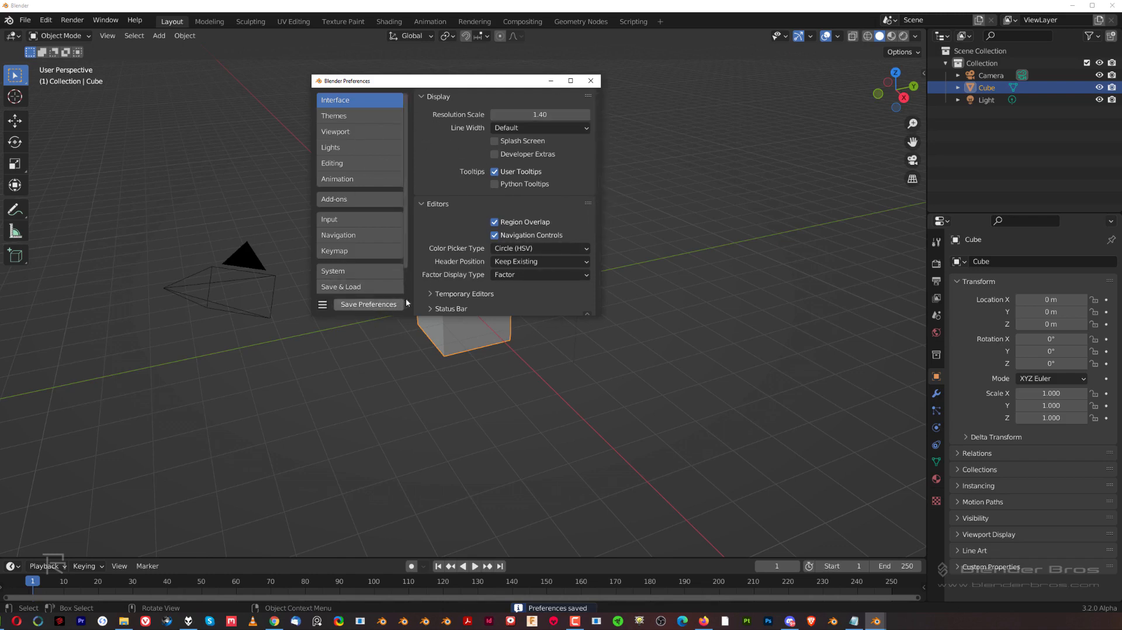
- Turn Auto-Save Preferences on and switch it back off
{"action": "left_click", "coordinate": [322, 305]}
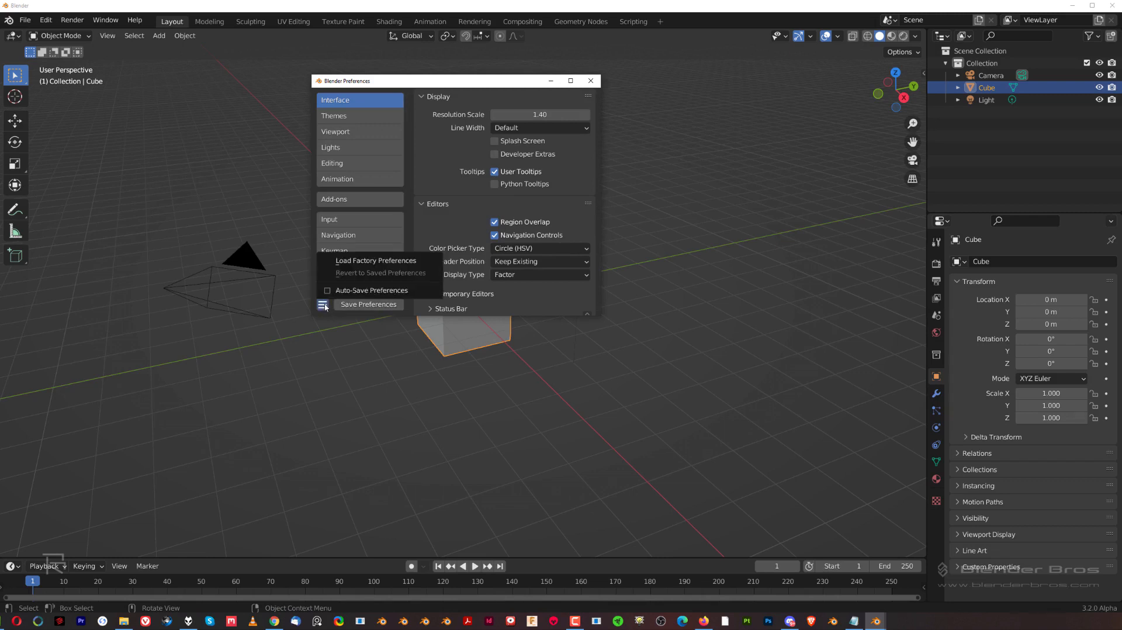
{"action": "left_click", "coordinate": [348, 288]}
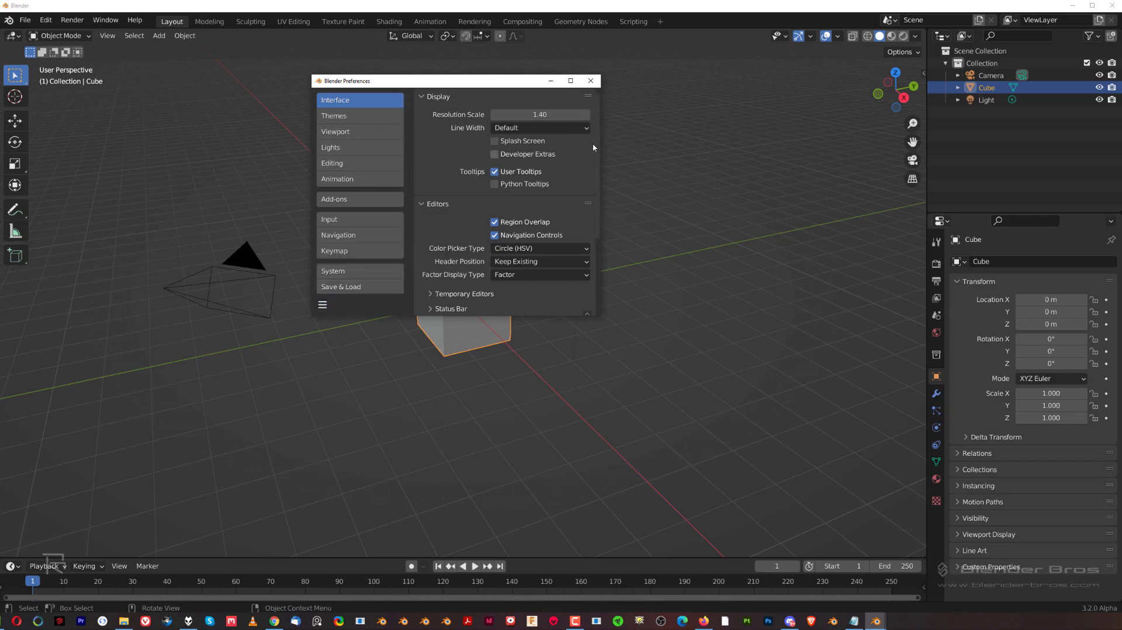
{"action": "left_click", "coordinate": [321, 304]}
{"action": "left_click", "coordinate": [327, 291]}
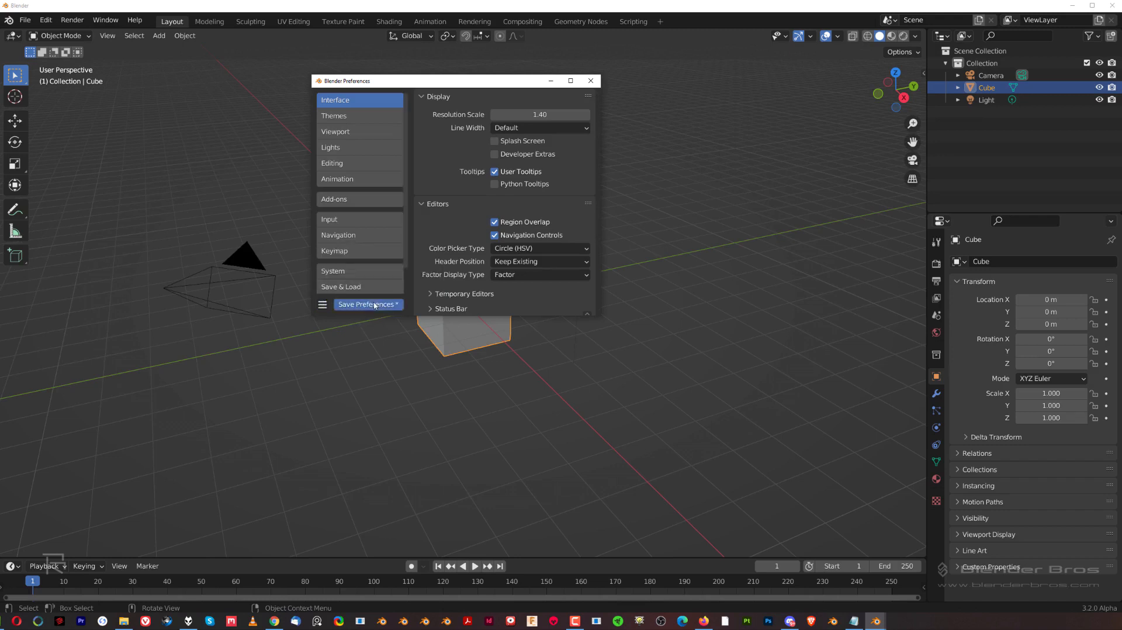
- Save the preferences and close the Preferences window
{"action": "left_click", "coordinate": [362, 304]}
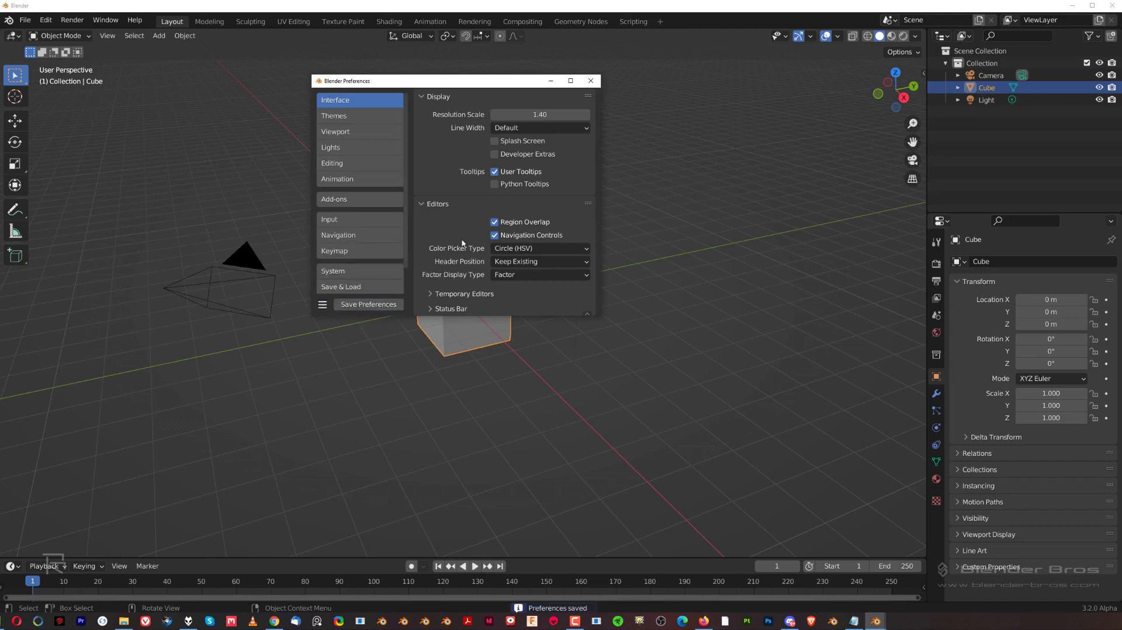
{"action": "left_click", "coordinate": [591, 81]}
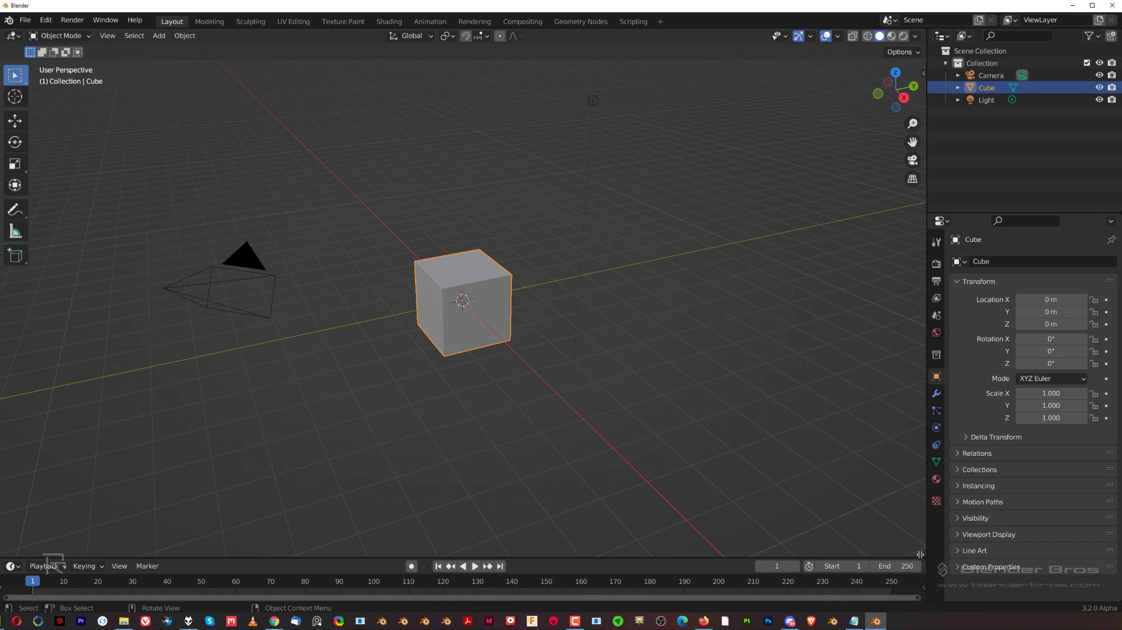
- Remove the Timeline by joining the 3D Viewport over its area
{"action": "left_click_drag", "start_coordinate": [920, 555], "coordinate": [916, 569]}
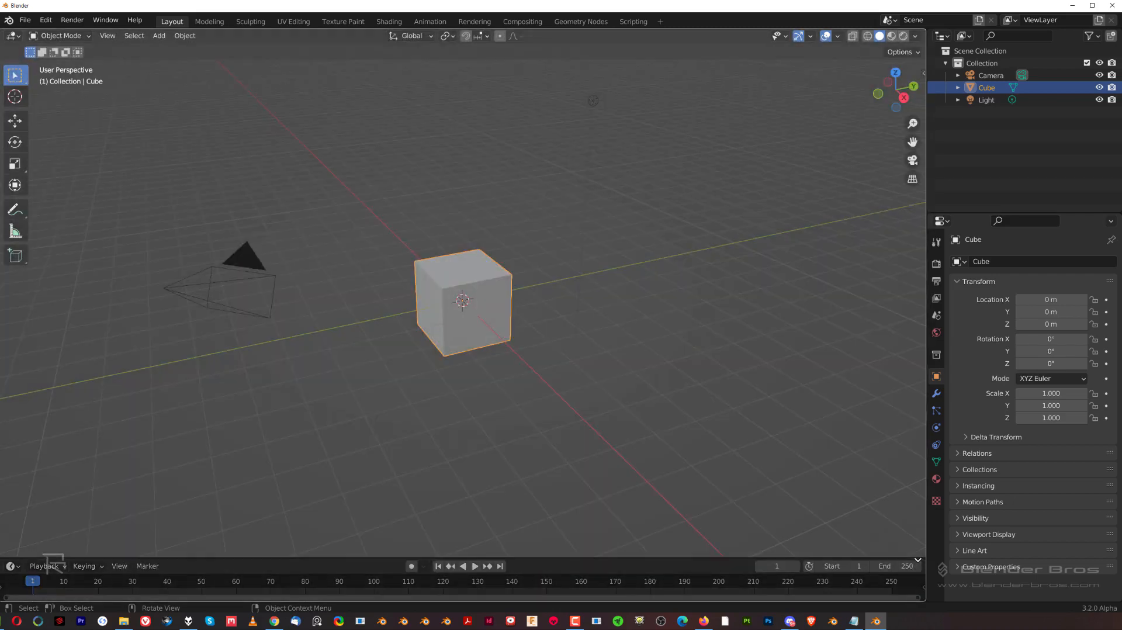
{"action": "mouse_move", "coordinate": [917, 559]}
{"action": "left_mouse_down"}
{"action": "mouse_move", "coordinate": [917, 545]}
{"action": "mouse_move", "coordinate": [915, 569]}
{"action": "left_mouse_up"}
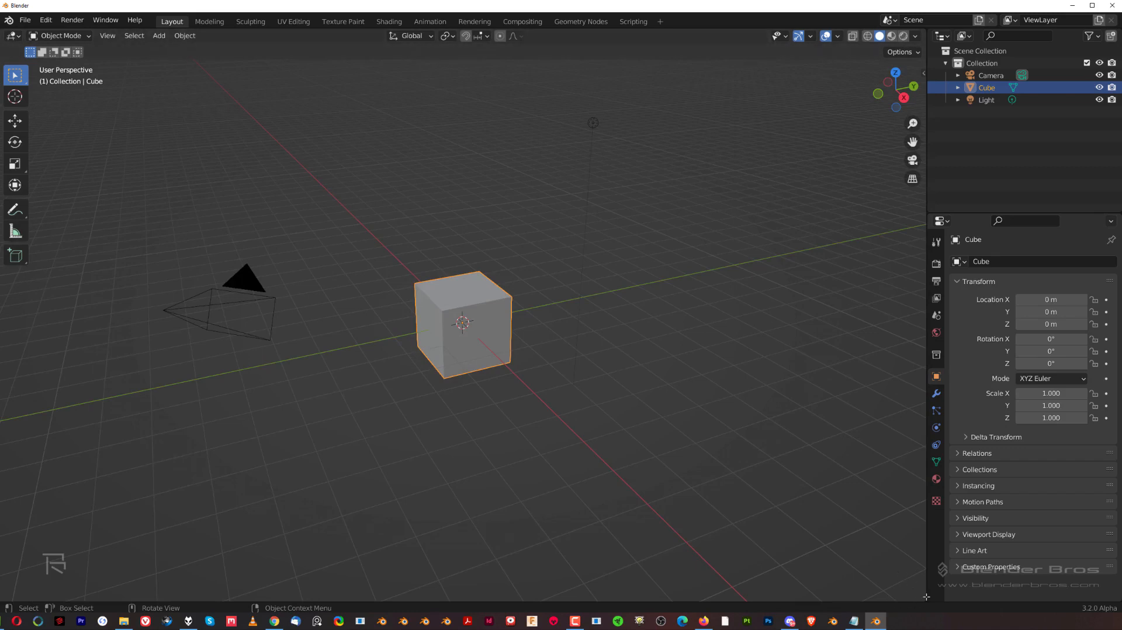
- Split the 3D Viewport into two stacked areas and join them back into one
{"action": "left_click_drag", "start_coordinate": [922, 596], "coordinate": [783, 380]}
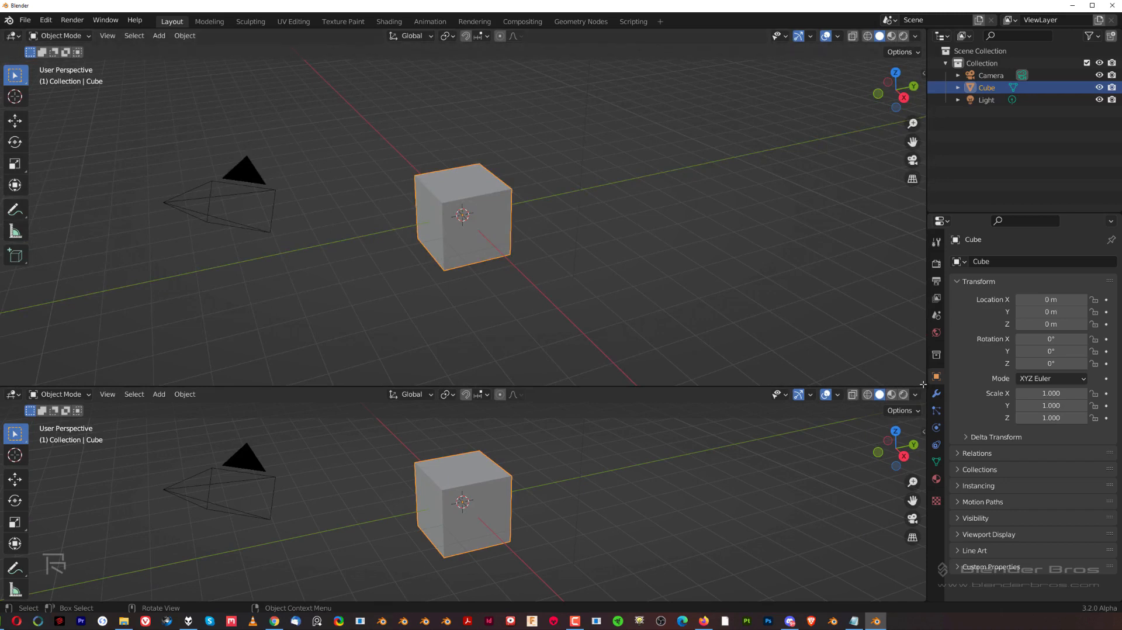
{"action": "left_click_drag", "start_coordinate": [922, 384], "coordinate": [906, 458]}
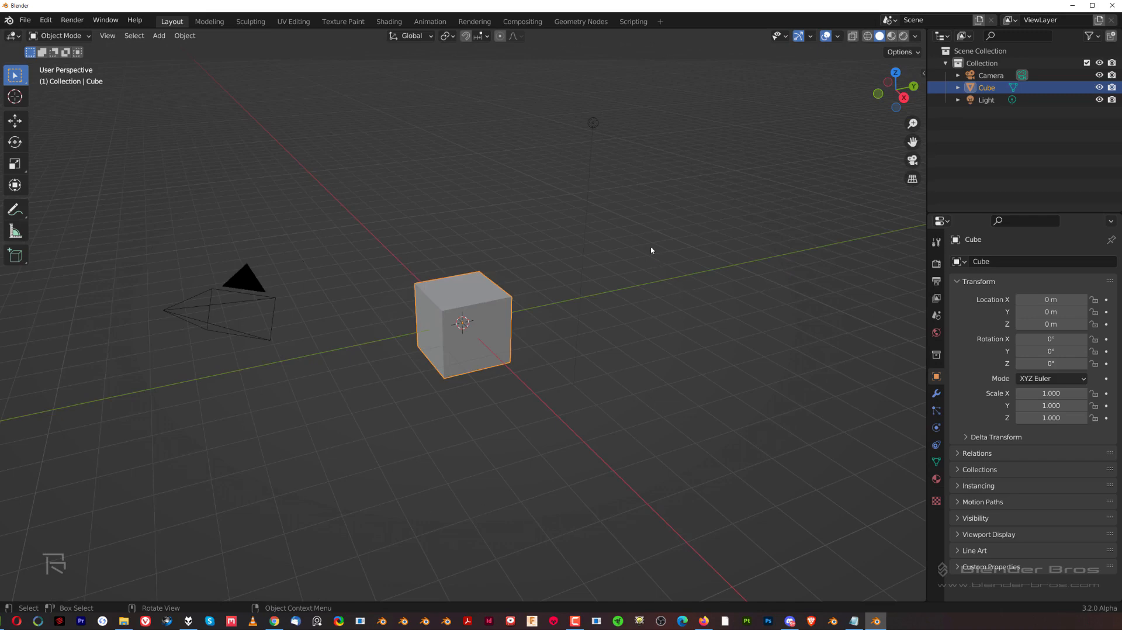
- Select the camera, cube and light individually, and delete all the default objects from the scene
{"action": "left_click", "coordinate": [247, 283]}
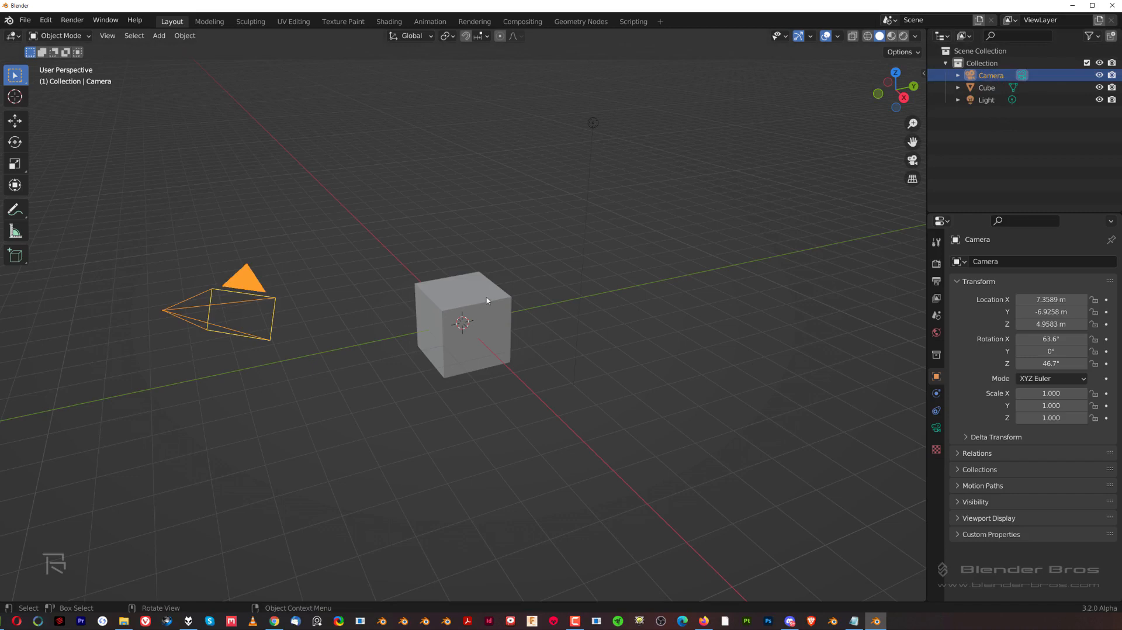
{"action": "left_click", "coordinate": [993, 88]}
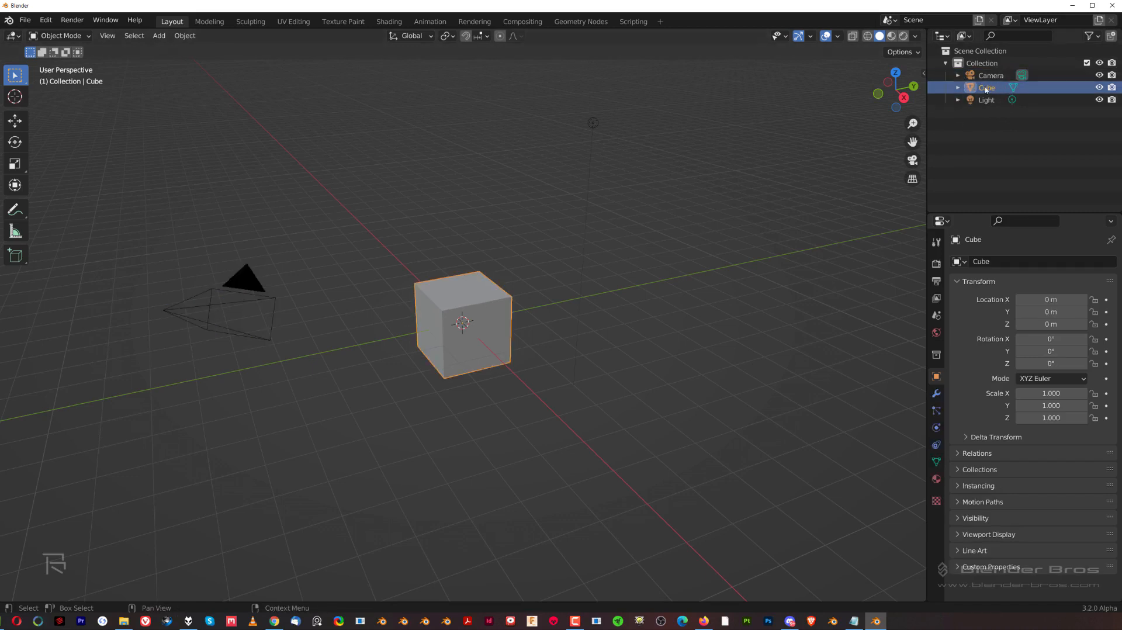
{"action": "left_click", "coordinate": [593, 123]}
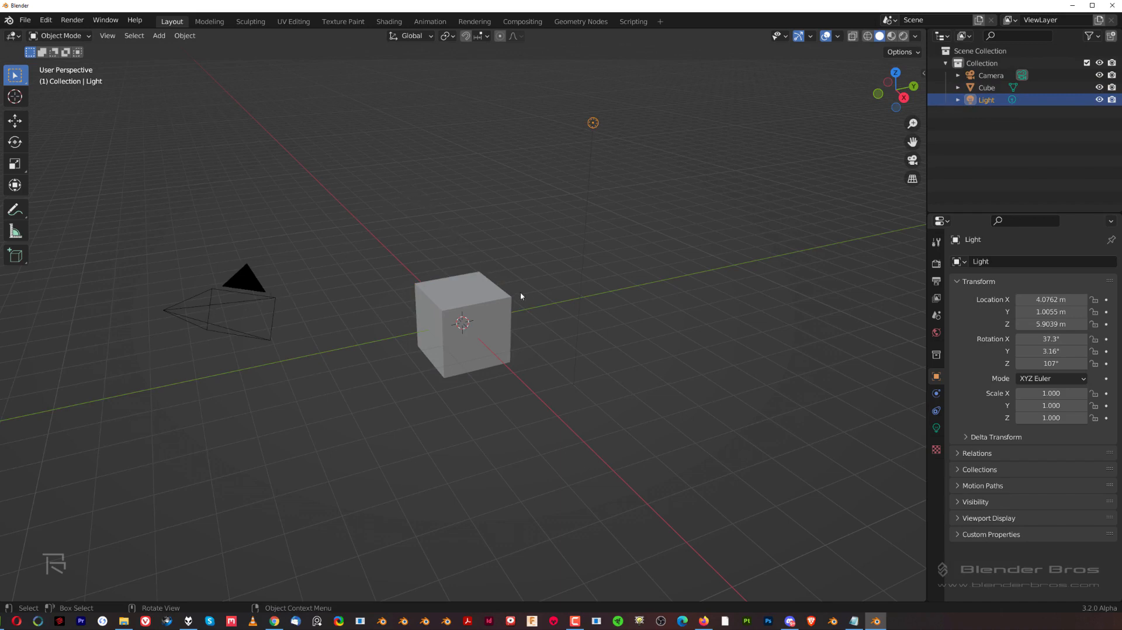
{"action": "key", "text": "a"}
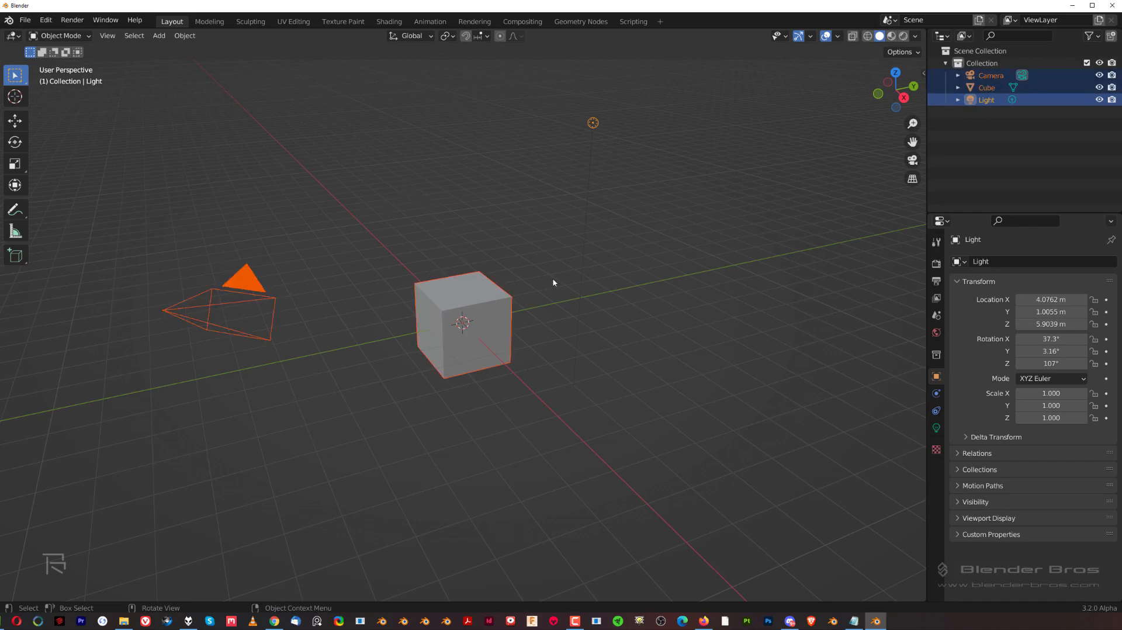
{"action": "key", "text": "x"}
{"action": "left_click", "coordinate": [599, 307]}
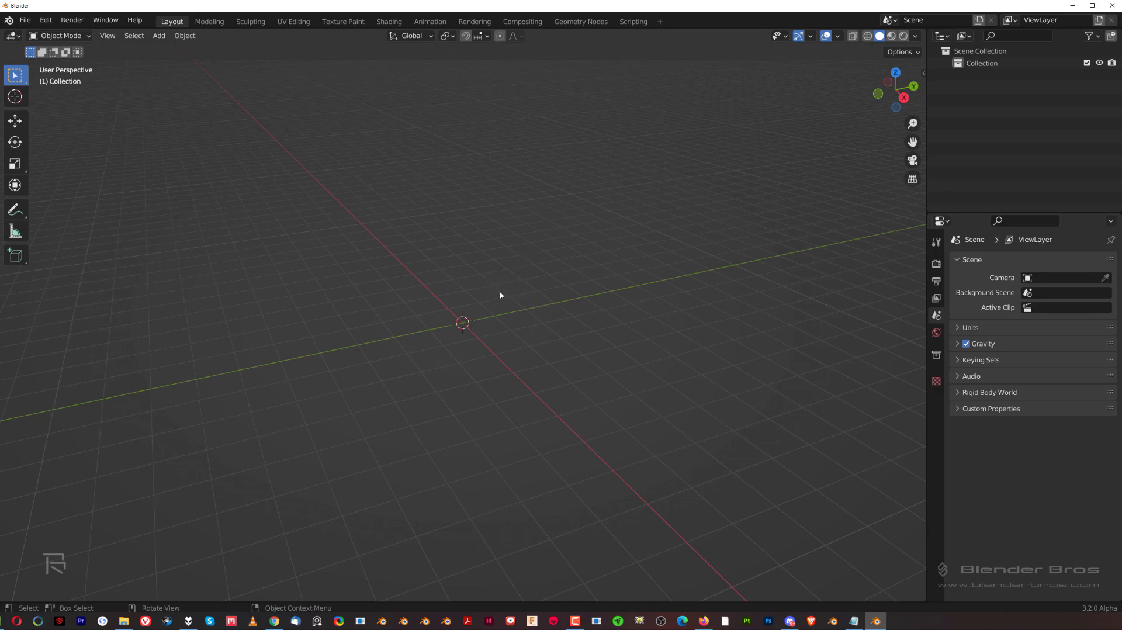
- Orbit, pan and zoom around the empty scene to view the grid from different angles and distances
{"action": "middle_click_drag", "start_coordinate": [500, 295], "coordinate": [608, 252]}
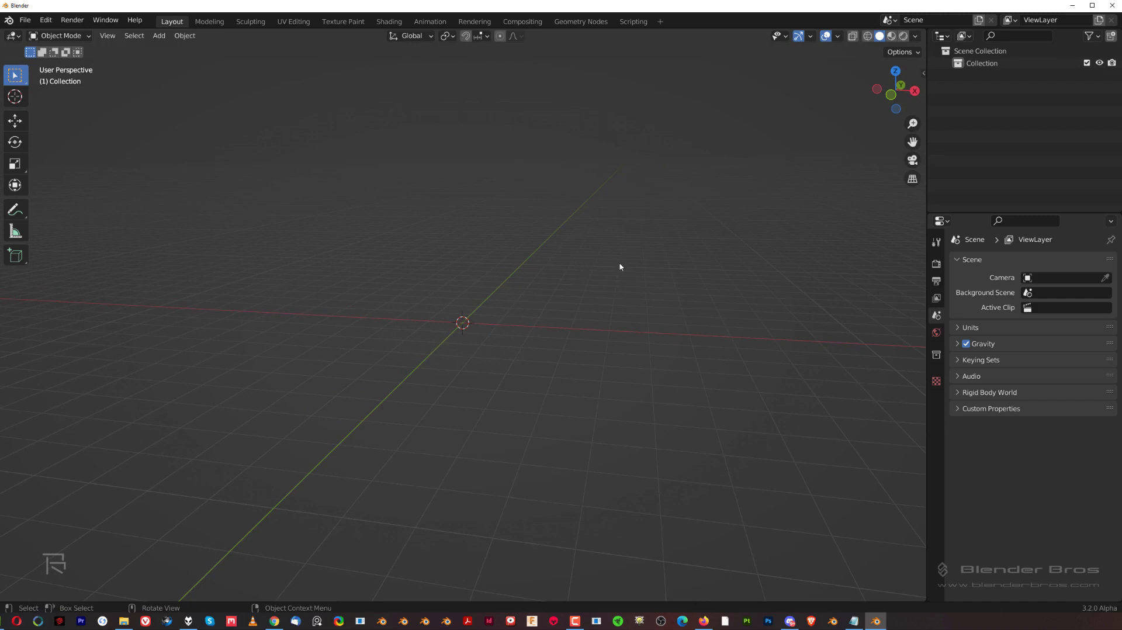
{"action": "key", "text": "shift"}
{"action": "mouse_move", "coordinate": [506, 289]}
{"action": "middle_mouse_down", "text": "shift"}
{"action": "mouse_move", "coordinate": [693, 284]}
{"action": "mouse_move", "coordinate": [708, 305]}
{"action": "mouse_move", "coordinate": [313, 333]}
{"action": "mouse_move", "coordinate": [788, 261]}
{"action": "mouse_move", "coordinate": [503, 282]}
{"action": "middle_mouse_up", "text": "shift"}
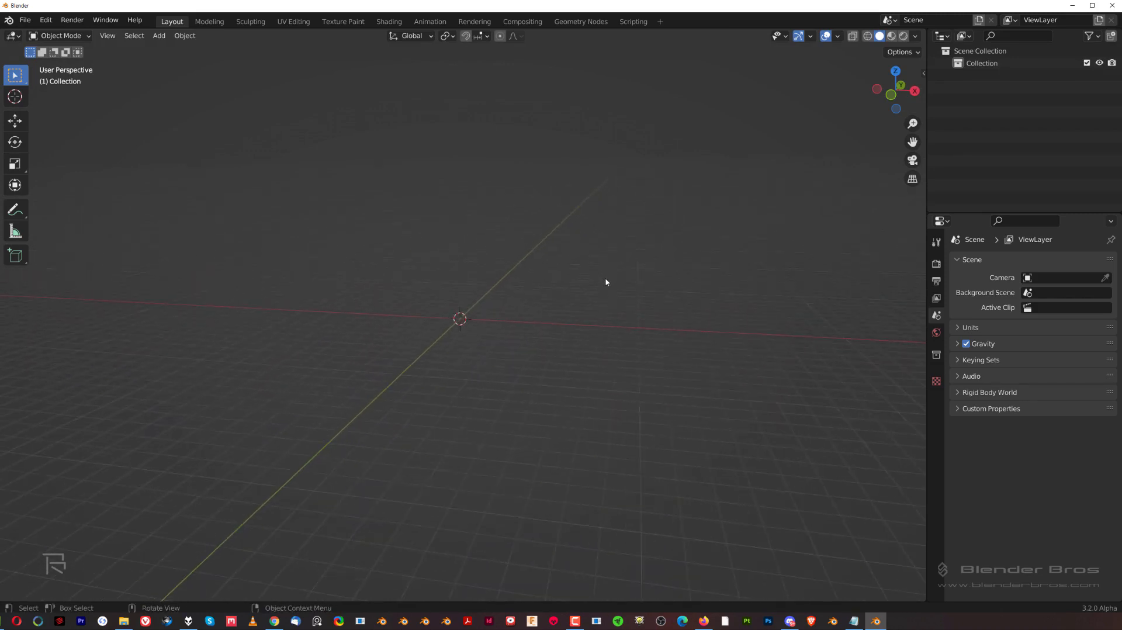
{"action": "scroll", "coordinate": [593, 285], "scroll_direction": "up", "scroll_amount": 3}
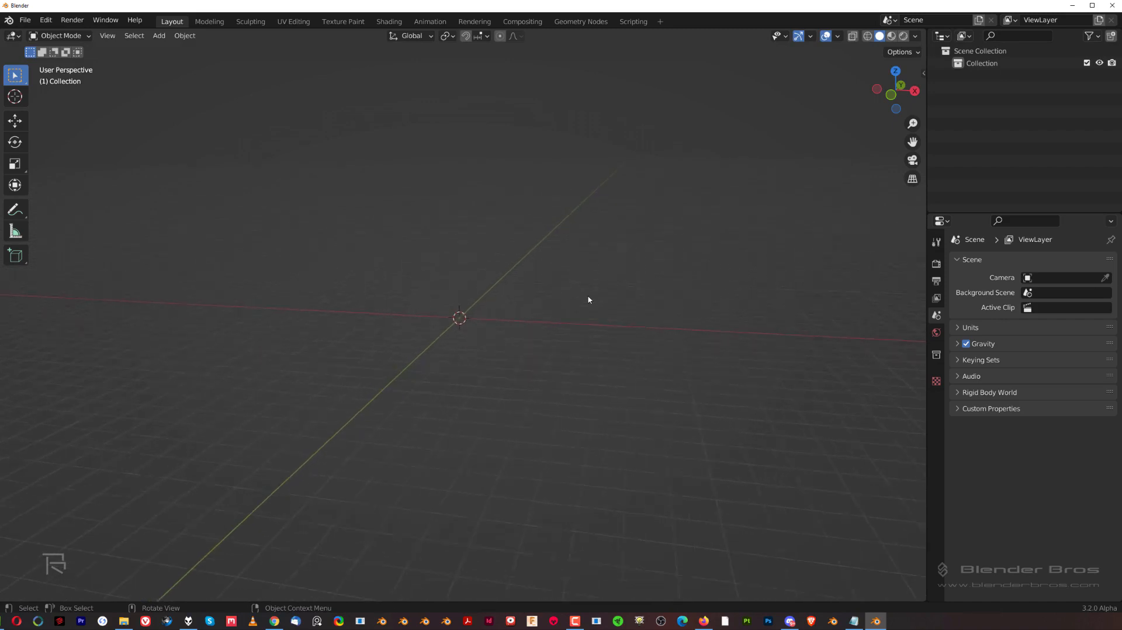
{"action": "scroll", "coordinate": [604, 290], "scroll_direction": "down", "scroll_amount": 2}
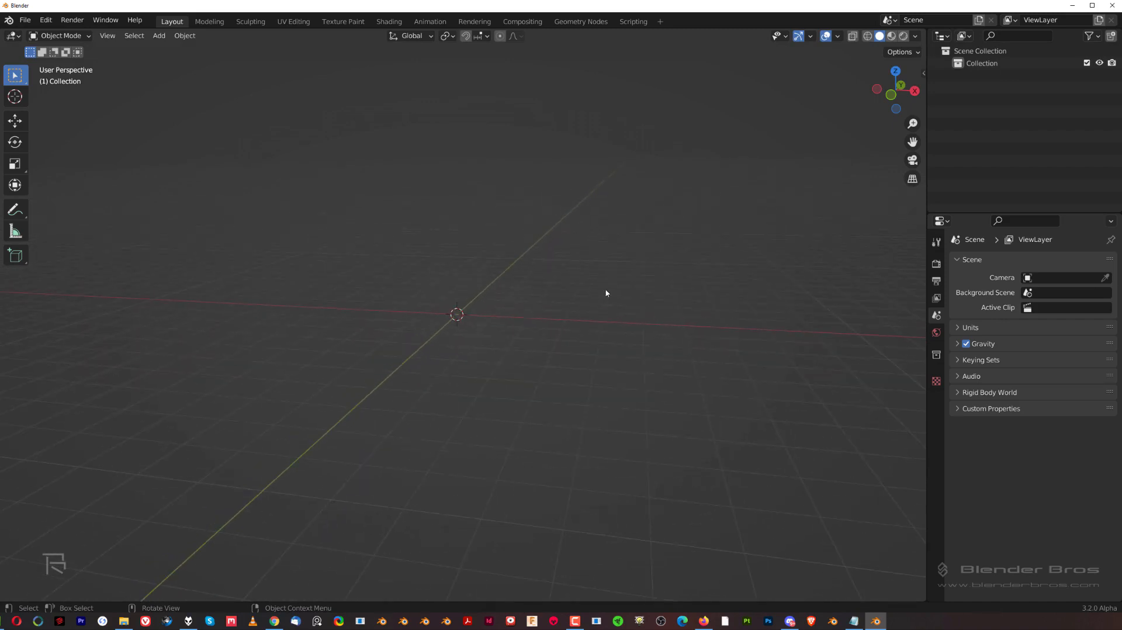
{"action": "middle_click_drag", "start_coordinate": [585, 281], "coordinate": [506, 263]}
{"action": "scroll", "coordinate": [598, 268], "scroll_direction": "down", "scroll_amount": 8}
{"action": "scroll", "coordinate": [617, 279], "scroll_direction": "up", "scroll_amount": 8}
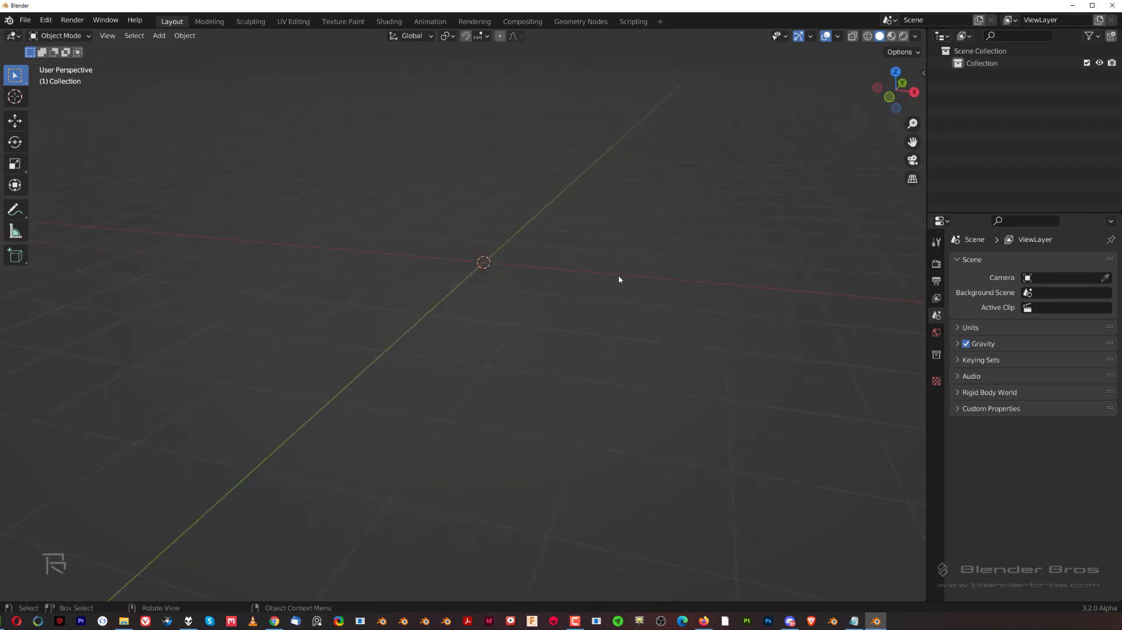
{"action": "scroll", "coordinate": [620, 281], "scroll_direction": "down", "scroll_amount": 4}
{"action": "scroll", "coordinate": [625, 292], "scroll_direction": "up", "scroll_amount": 4}
{"action": "middle_click_drag", "start_coordinate": [626, 293], "coordinate": [667, 295]}
{"action": "middle_click_drag", "start_coordinate": [614, 248], "coordinate": [561, 318], "text": "shift"}
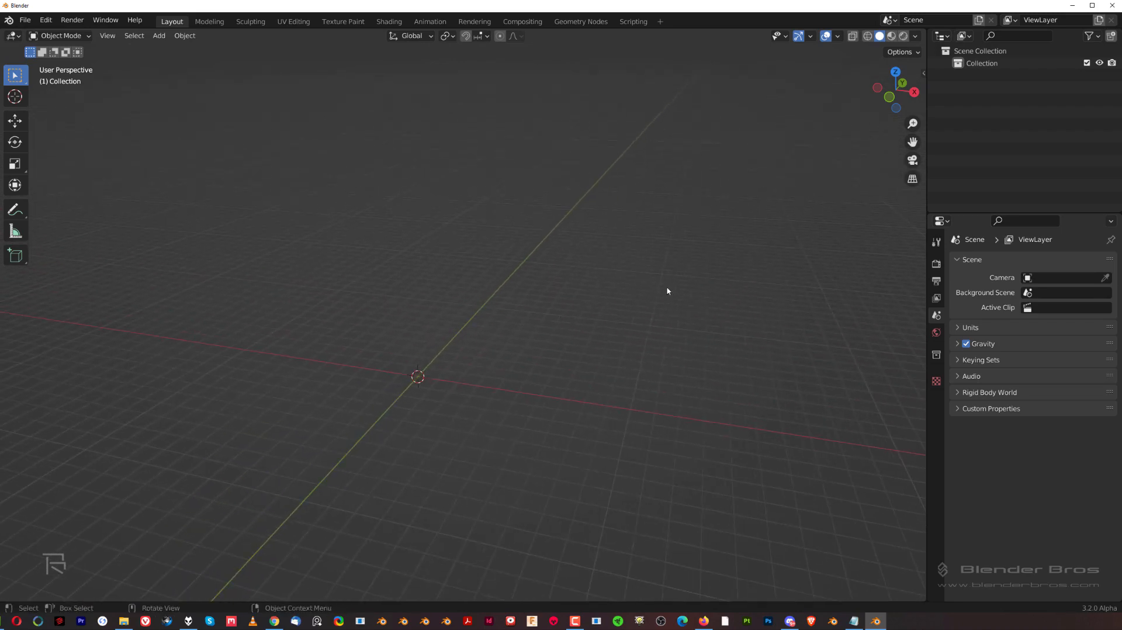
{"action": "middle_click_drag", "start_coordinate": [666, 291], "coordinate": [564, 282]}
{"action": "middle_click_drag", "start_coordinate": [496, 270], "coordinate": [514, 267]}
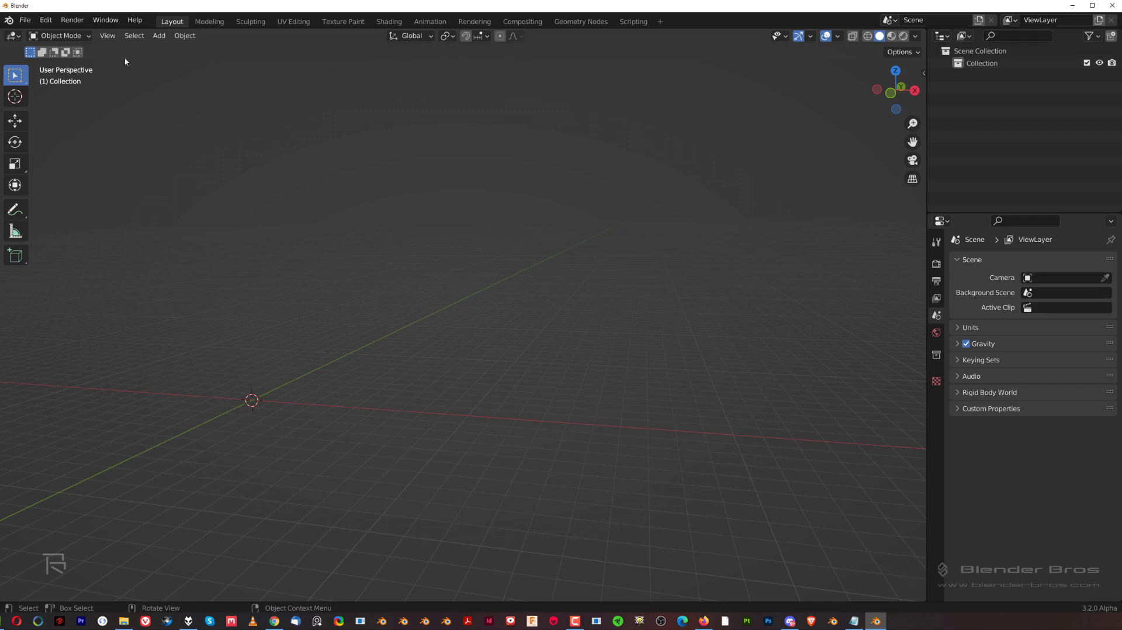
- Save the current scene and layout as the startup file, and close the program without saving the untitled file
{"action": "left_click", "coordinate": [27, 21]}
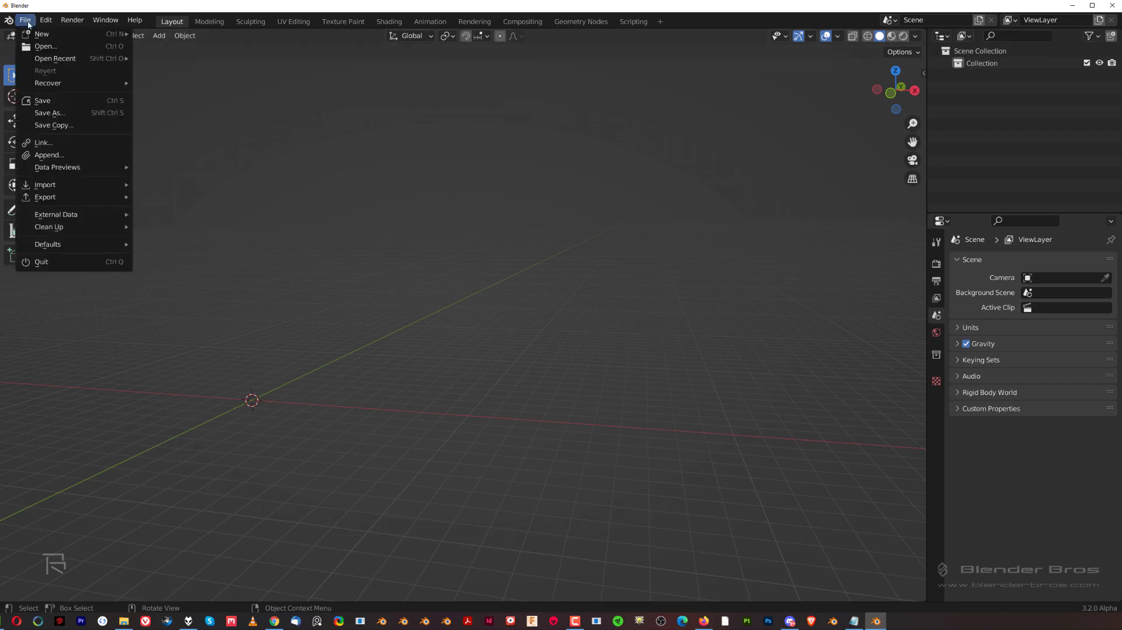
{"action": "mouse_move", "coordinate": [86, 245]}
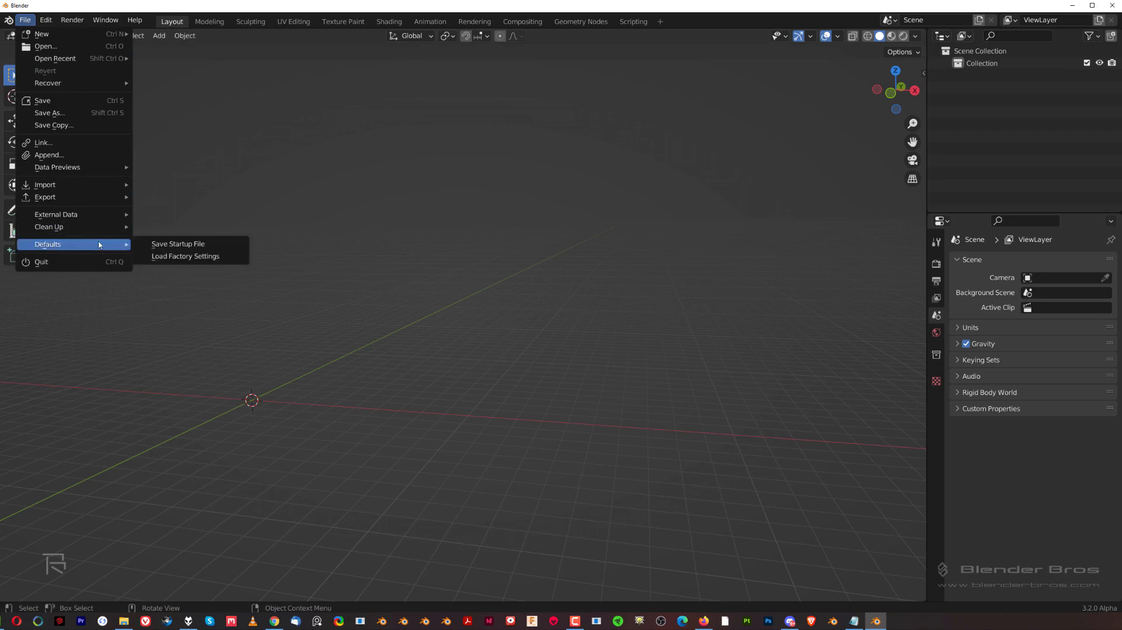
{"action": "left_click", "coordinate": [172, 250]}
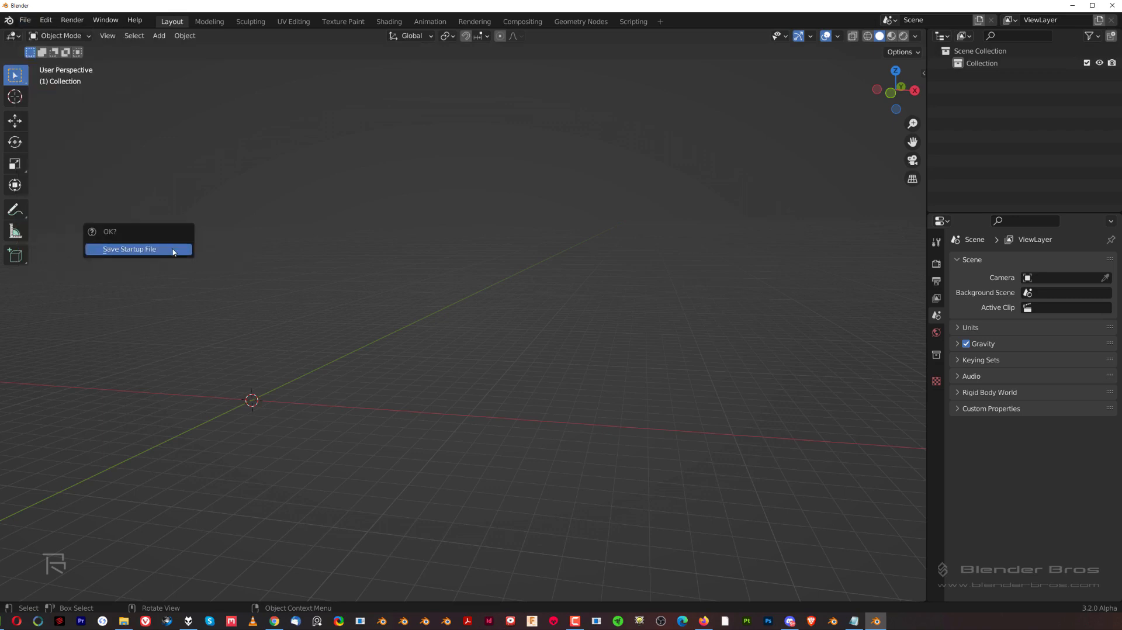
{"action": "left_click", "coordinate": [166, 247]}
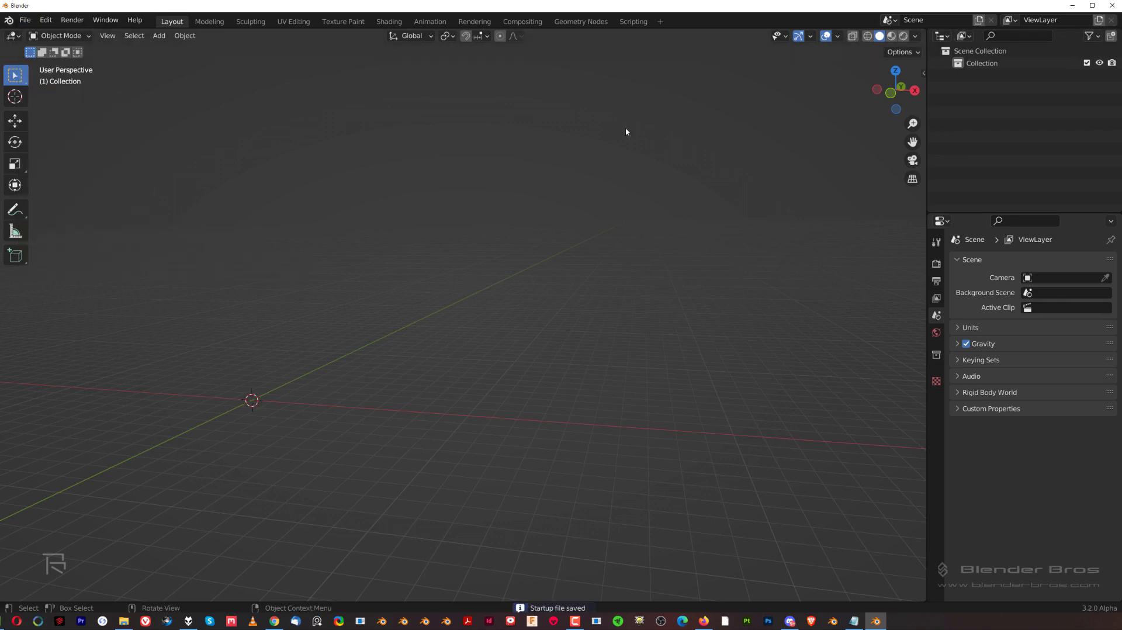
{"action": "left_click", "coordinate": [1111, 6]}
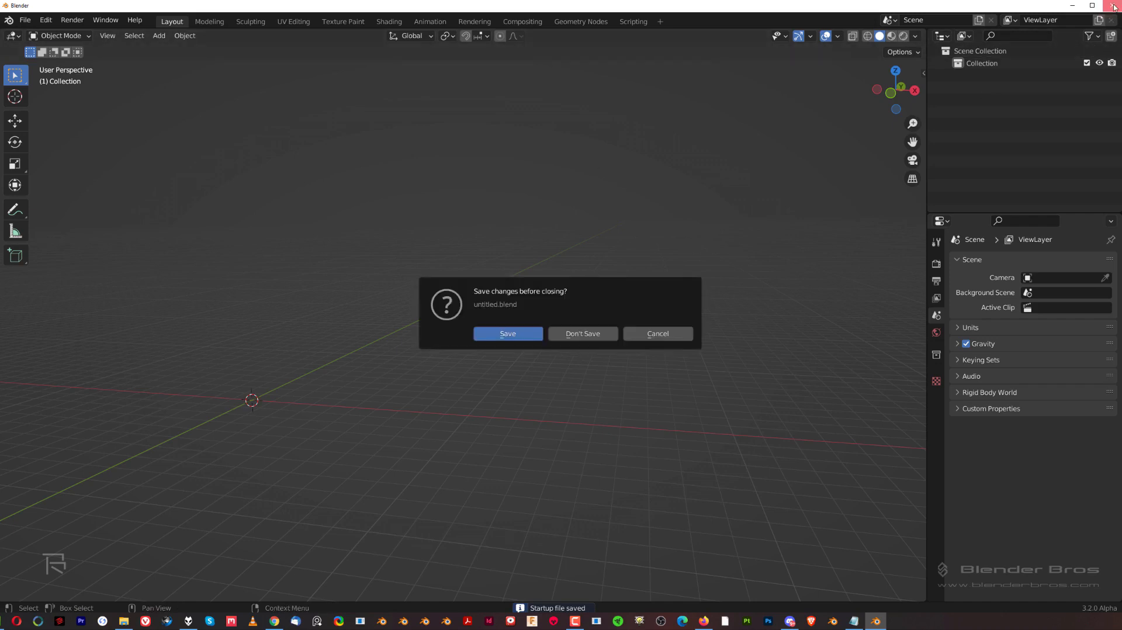
{"action": "left_click", "coordinate": [569, 337]}
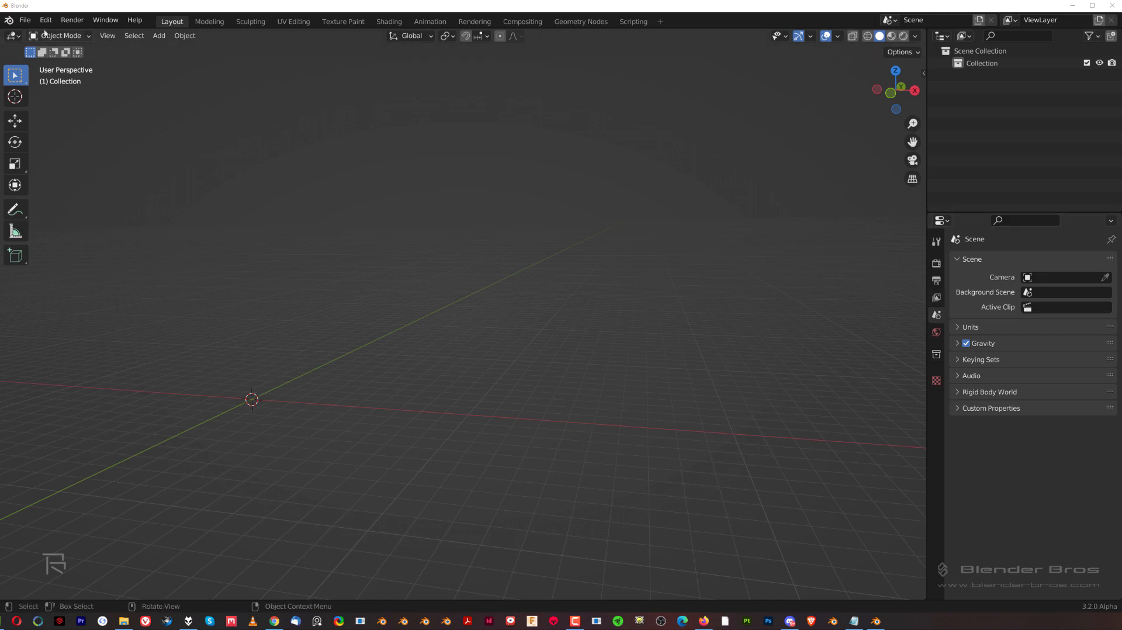
- Bring up the default options for saving the startup file or loading factory settings
{"action": "left_click", "coordinate": [24, 20]}
{"action": "mouse_move", "coordinate": [89, 248]}
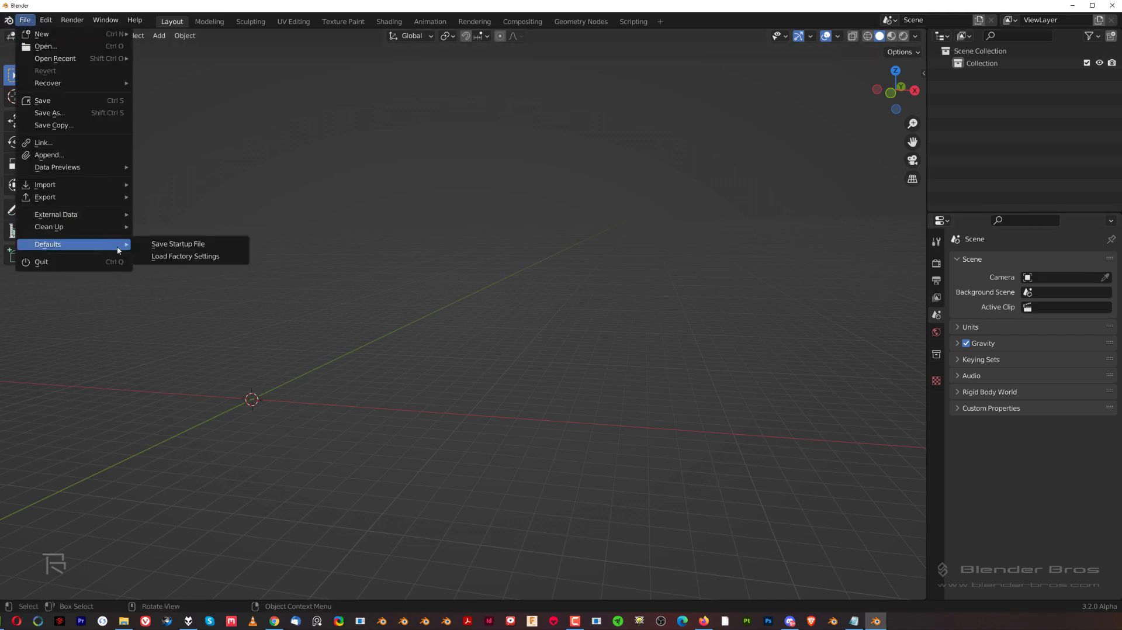